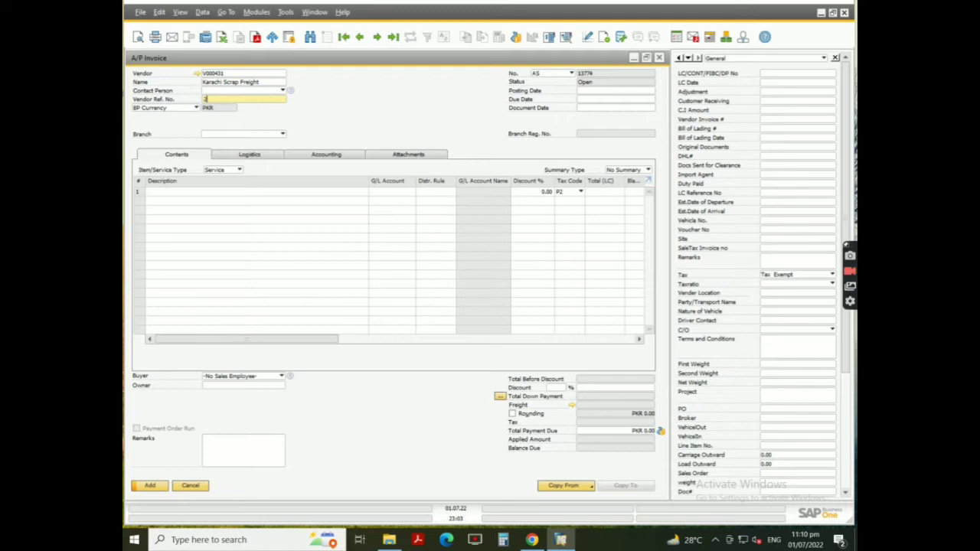
Step: Enter 2978 as the vendor reference number and set the invoice's branch to AS Steel
{"action": "key", "text": "Tab"}
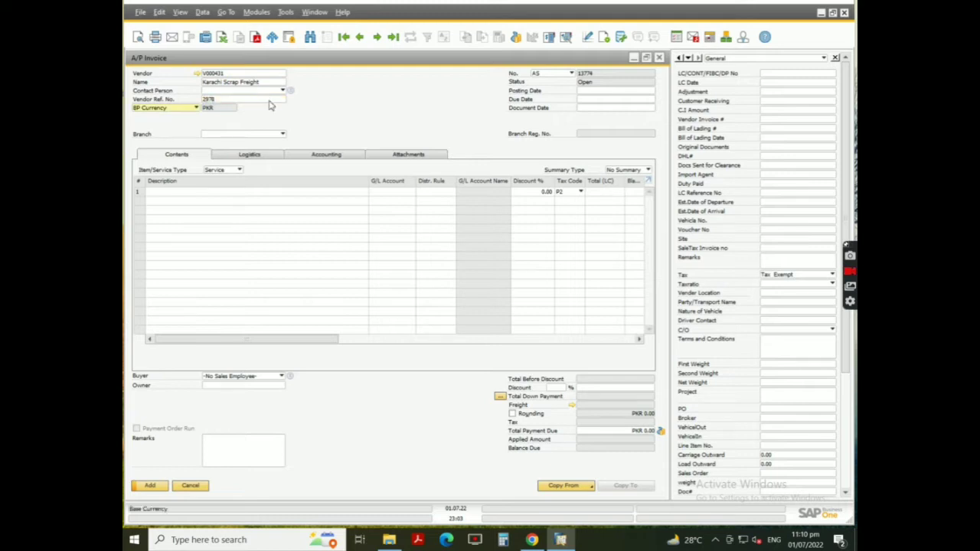
{"action": "left_click", "coordinate": [253, 135]}
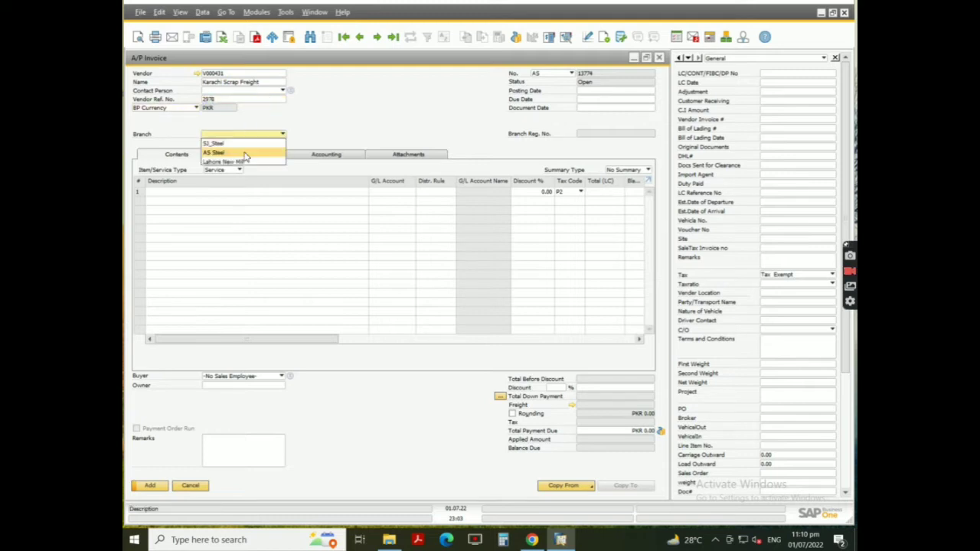
{"action": "left_click", "coordinate": [245, 153]}
Step: Keep the invoice type as Service and begin the first line's description with the party's name followed by KHI
{"action": "left_click", "coordinate": [238, 171]}
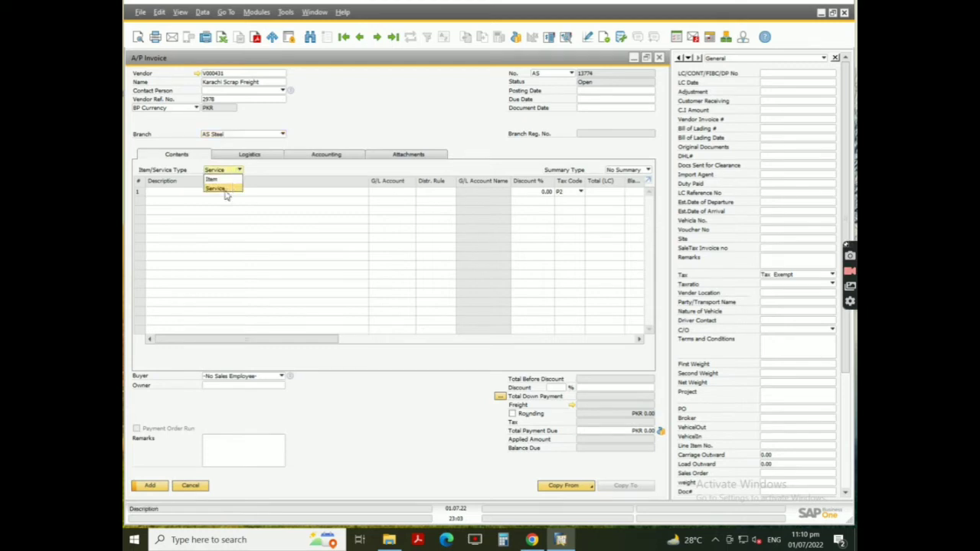
{"action": "left_click", "coordinate": [210, 193]}
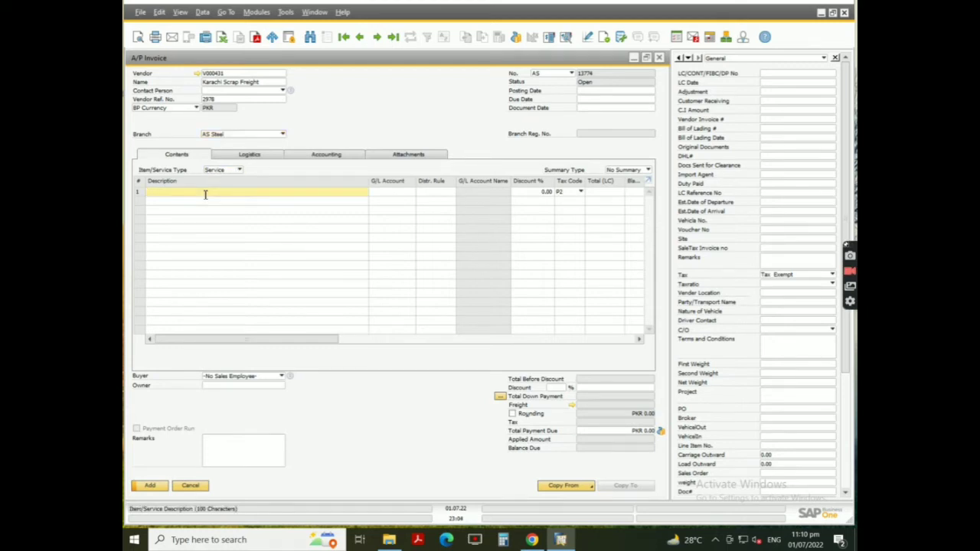
{"action": "type", "text": "A"}
{"action": "type", "text": "lrab"}
{"action": "key", "text": "BackSpace"}
{"action": "key", "text": "BackSpace"}
{"action": "key", "text": "BackSpace"}
{"action": "key", "text": "BackSpace"}
{"action": "type", "text": "Brar"}
{"action": "key", "text": "BackSpace"}
{"action": "key", "text": "BackSpace"}
{"action": "key", "text": "BackSpace"}
{"action": "key", "text": "BackSpace"}
{"action": "type", "text": "bra"}
{"action": "type", "text": "r"}
{"action": "type", "text": " S"}
{"action": "type", "text": "b"}
{"action": "type", "text": " KHI"}
{"action": "type", "text": "/"}
{"action": "type", "text": "B"}
{"action": "type", "text": "#"}
{"action": "type", "text": "1384"}
{"action": "type", "text": " /"}
{"action": "type", "text": "V"}
{"action": "type", "text": "#"}
{"action": "type", "text": "5"}
{"action": "type", "text": "WS"}
{"action": "type", "text": "-"}
{"action": "type", "text": "584"}
Step: Complete the first line's description with the weight and freight text /W38.585 /Frt 255400/-
{"action": "type", "text": " /"}
{"action": "type", "text": "W"}
{"action": "type", "text": "38"}
{"action": "type", "text": "38"}
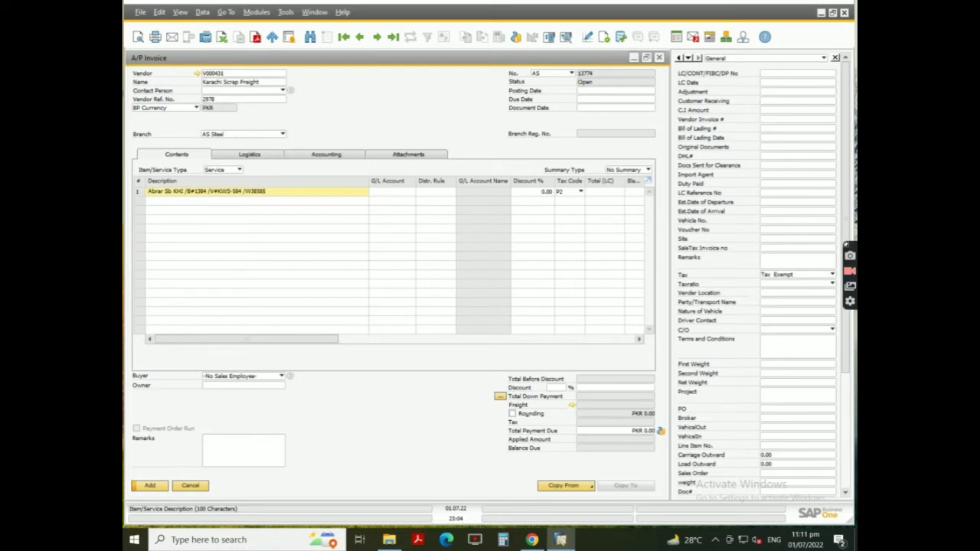
{"action": "key", "text": "BackSpace"}
{"action": "key", "text": "BackSpace"}
{"action": "key", "text": "BackSpace"}
{"action": "type", "text": ".588"}
{"action": "type", "text": " /Frt"}
{"action": "type", "text": " 25540"}
{"action": "type", "text": "0/-"}
{"action": "key", "text": "Tab"}
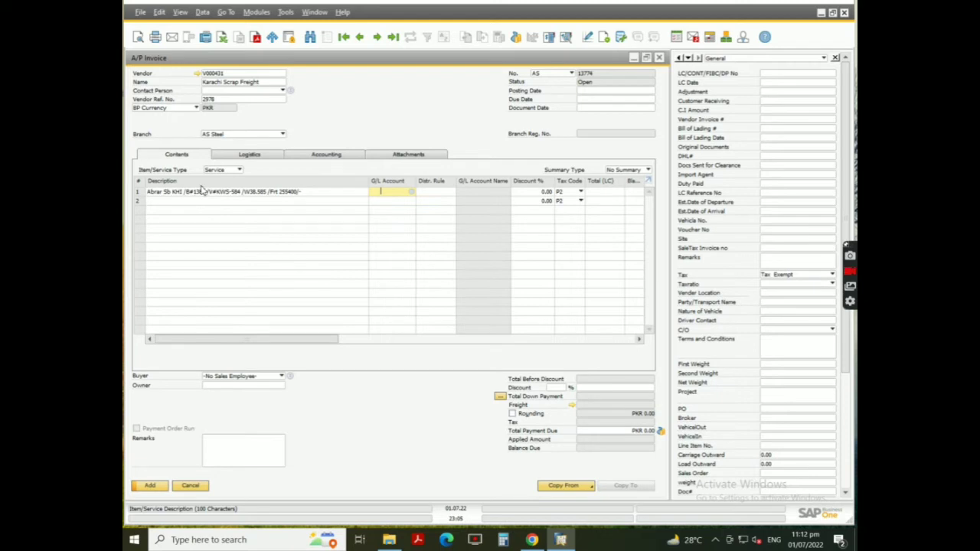
Step: Assign the scrap freight G/L account to the first line and set its total to 255400
{"action": "left_click", "coordinate": [411, 192]}
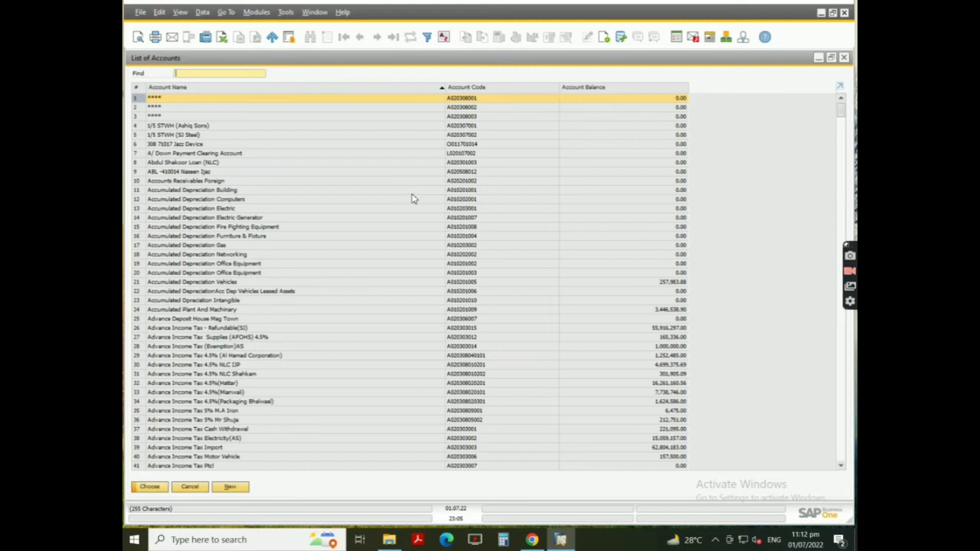
{"action": "type", "text": "FR"}
{"action": "key", "text": "Return"}
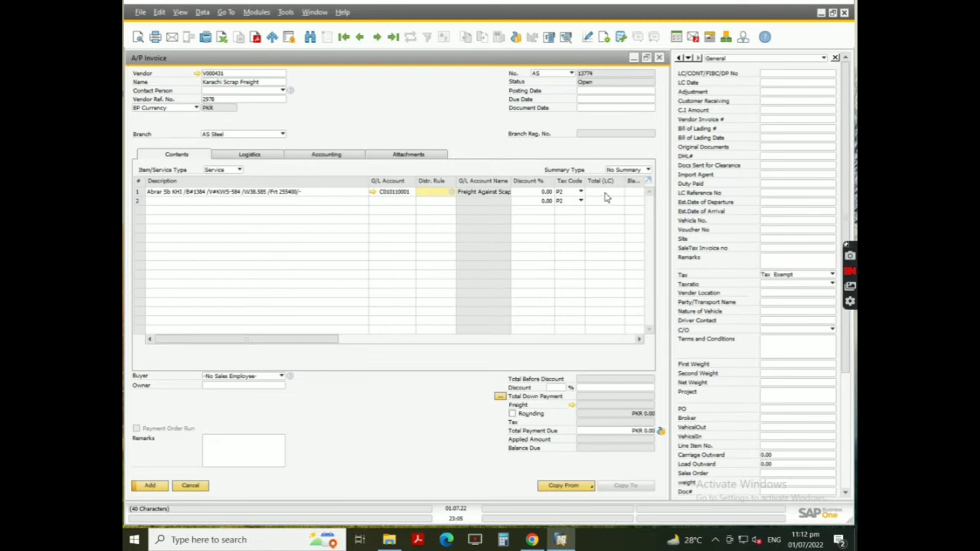
{"action": "left_click", "coordinate": [607, 192]}
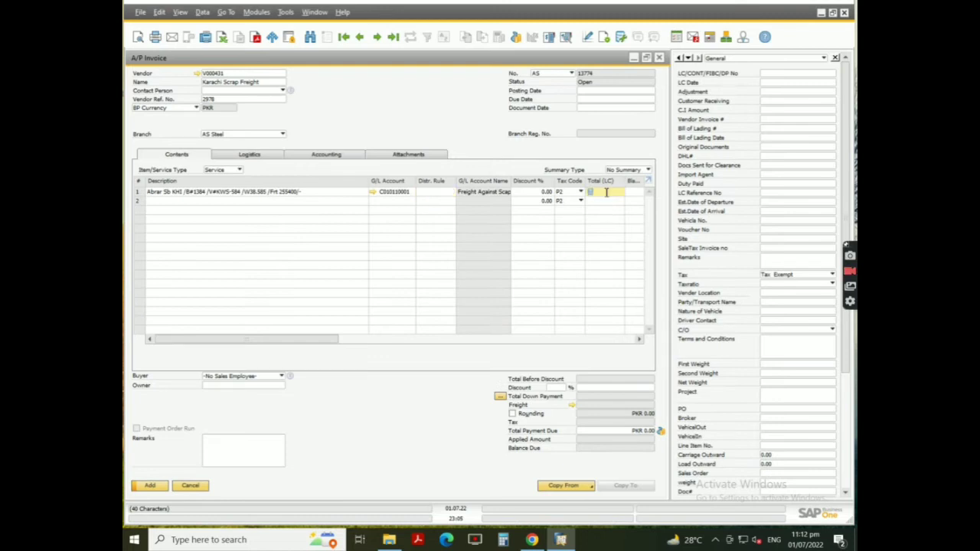
{"action": "type", "text": "255400"}
{"action": "key", "text": "Tab"}
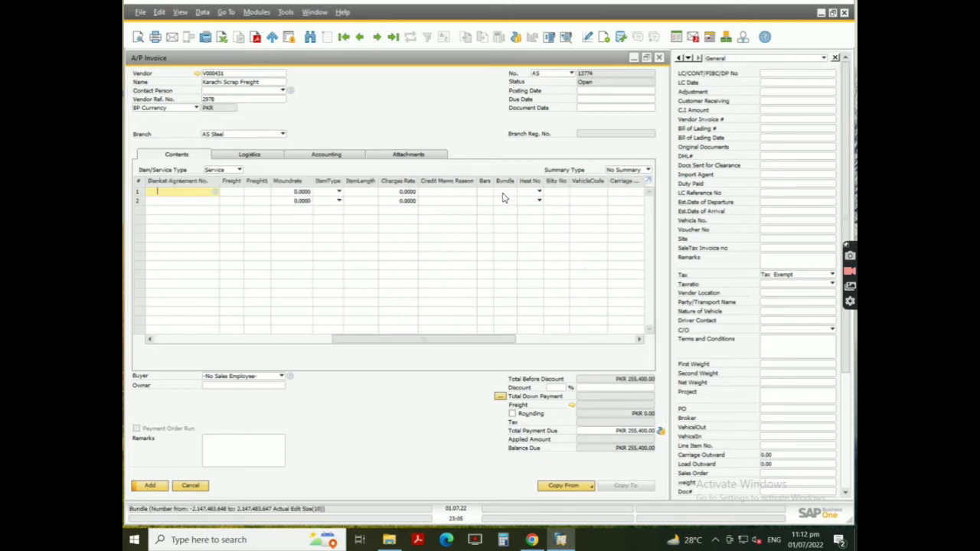
{"action": "left_click", "coordinate": [563, 192]}
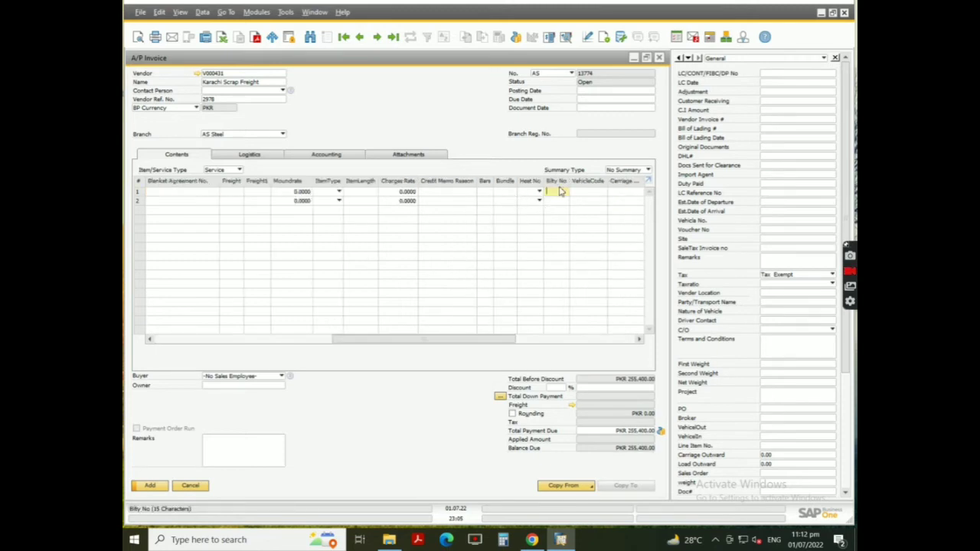
{"action": "type", "text": "1384"}
{"action": "key", "text": "Tab"}
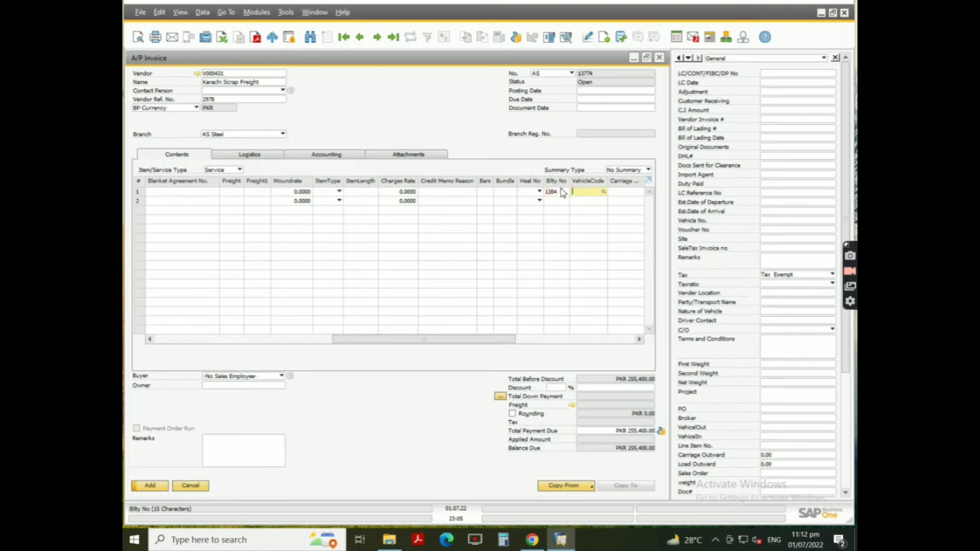
{"action": "left_click", "coordinate": [605, 192]}
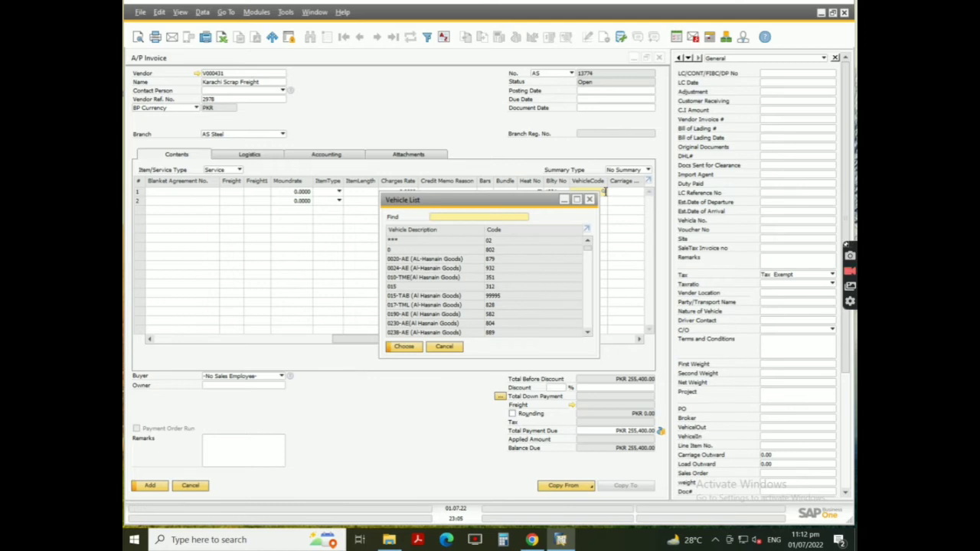
{"action": "type", "text": "584"}
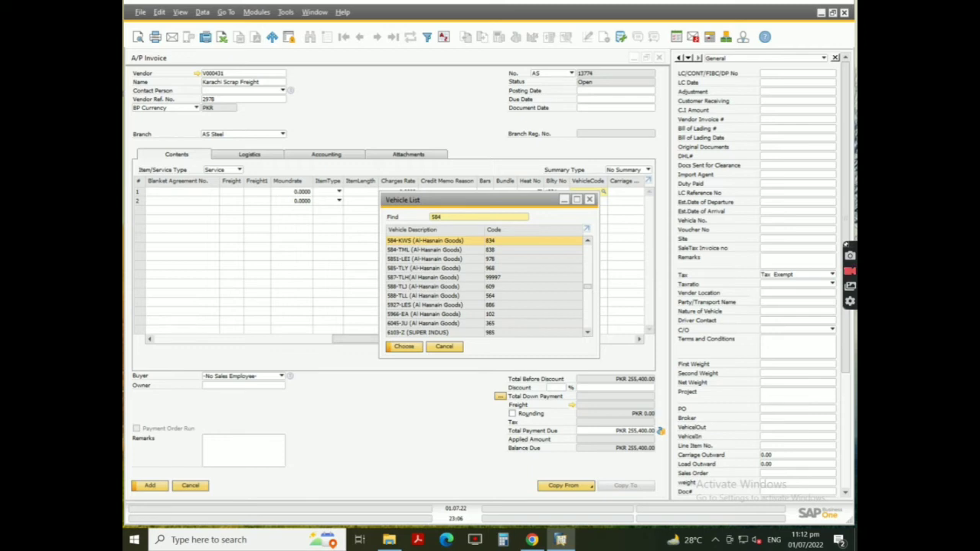
{"action": "left_click", "coordinate": [403, 346]}
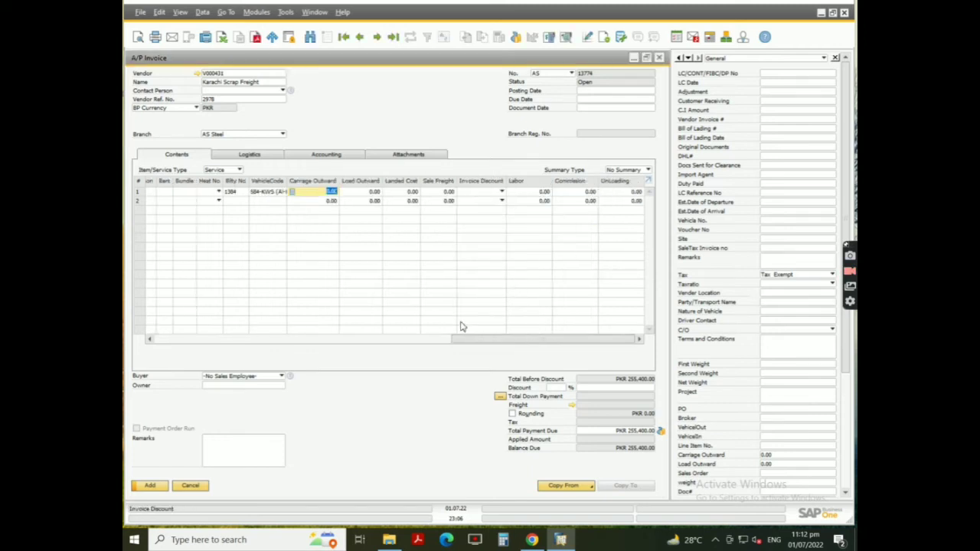
Step: Copy the party's name together with KHI from the start of the first line's description
{"action": "left_click_drag", "start_coordinate": [460, 339], "coordinate": [191, 341]}
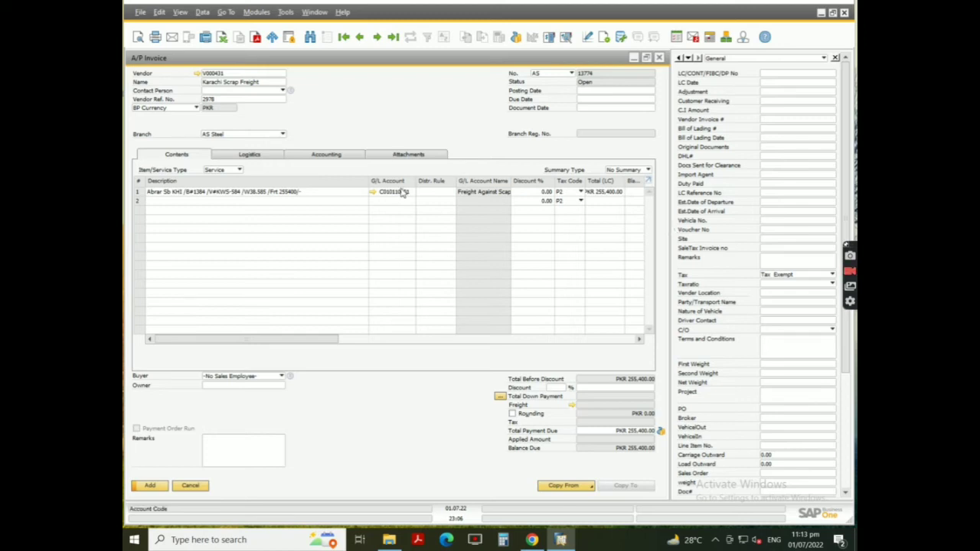
{"action": "left_click", "coordinate": [184, 194]}
{"action": "left_click_drag", "start_coordinate": [184, 193], "coordinate": [151, 190]}
{"action": "key", "text": "ctrl+c"}
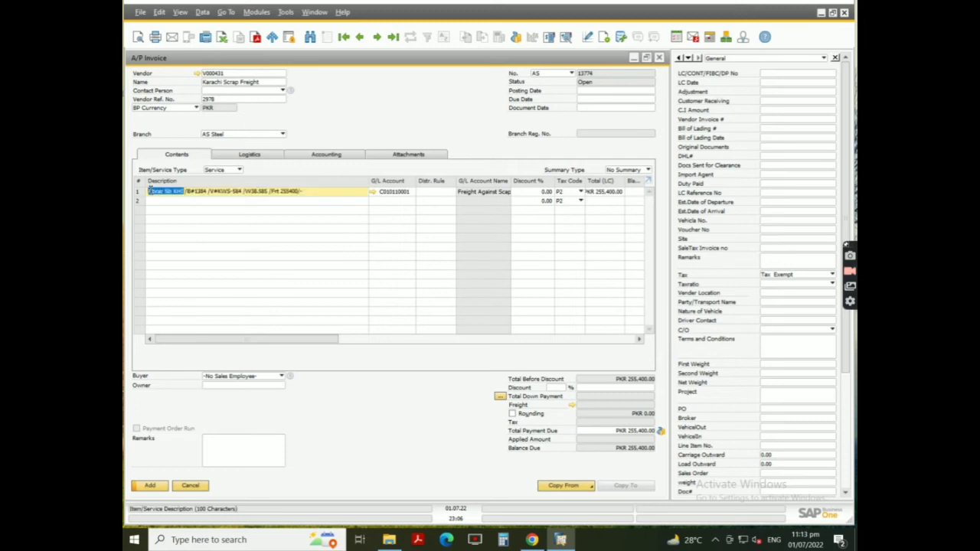
Step: Set the voucher number to 2978 and paste the copied party name as the party/transport name
{"action": "left_click_drag", "start_coordinate": [302, 341], "coordinate": [426, 363]}
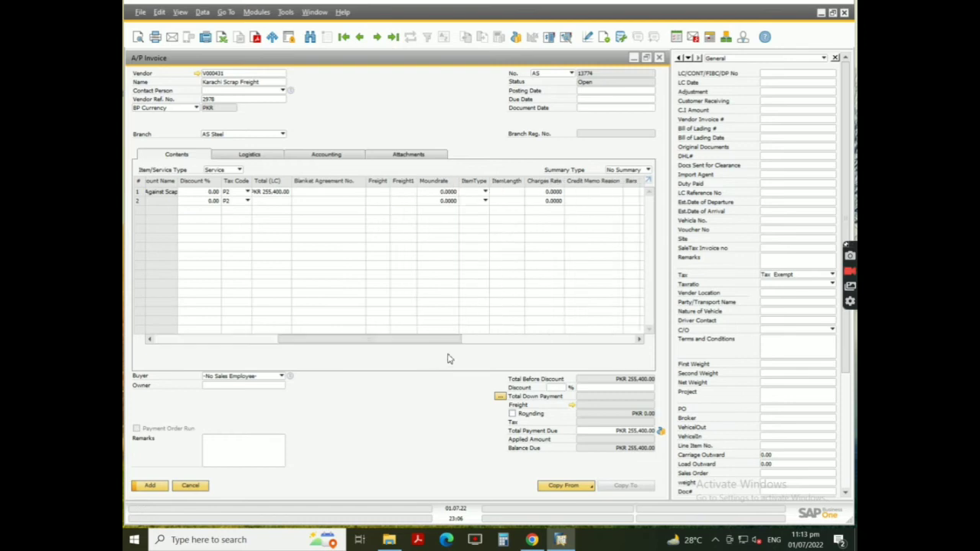
{"action": "left_click", "coordinate": [496, 341]}
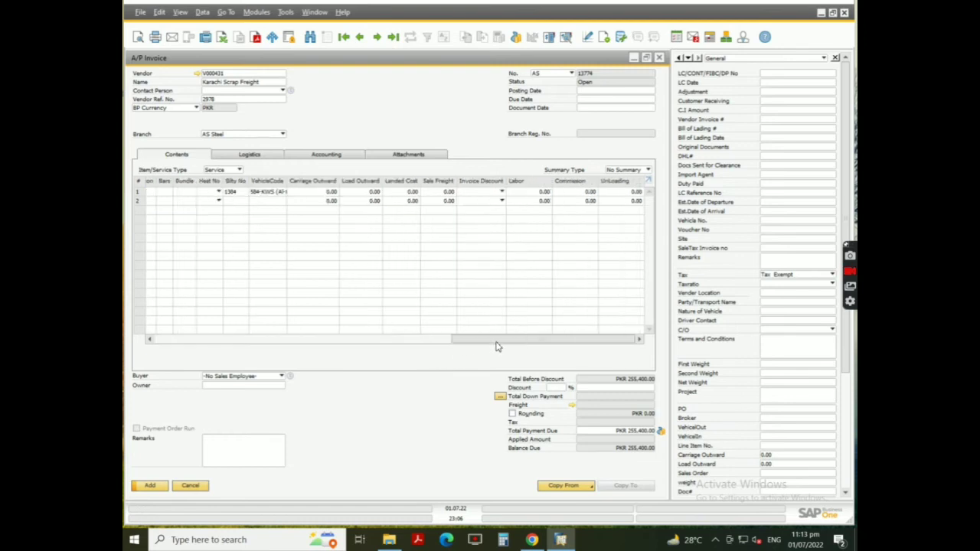
{"action": "left_click", "coordinate": [783, 230]}
{"action": "type", "text": "2978"}
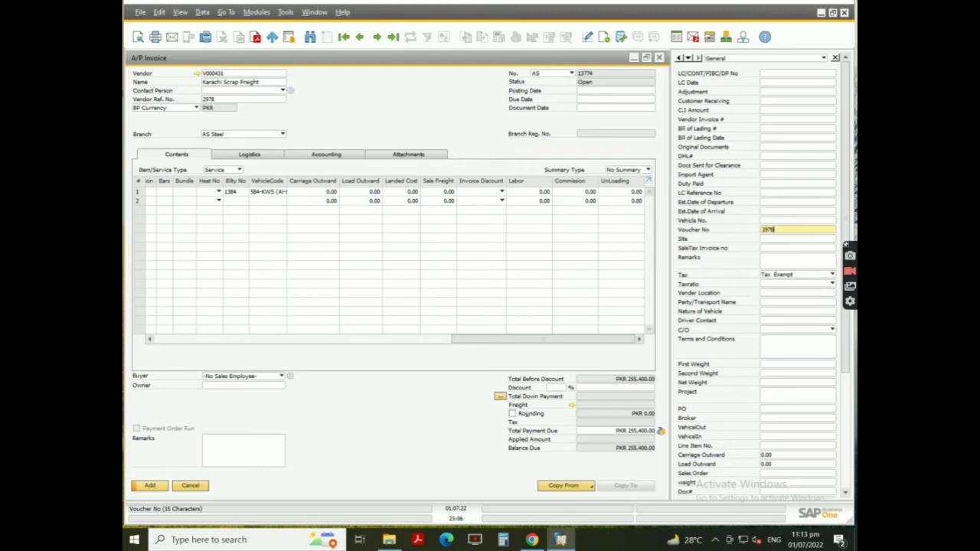
{"action": "key", "text": "Tab"}
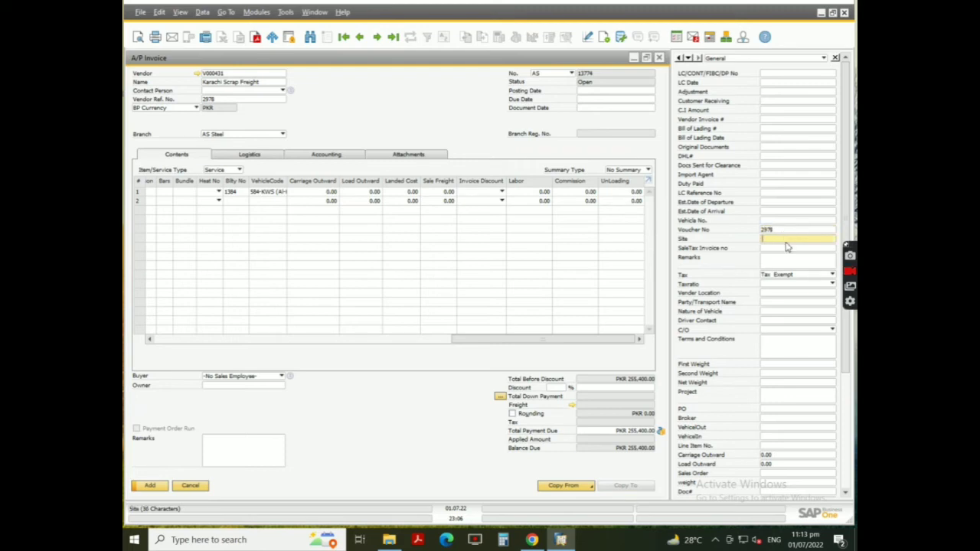
{"action": "left_click", "coordinate": [783, 304]}
{"action": "type", "text": "Abrar Sb KHI"}
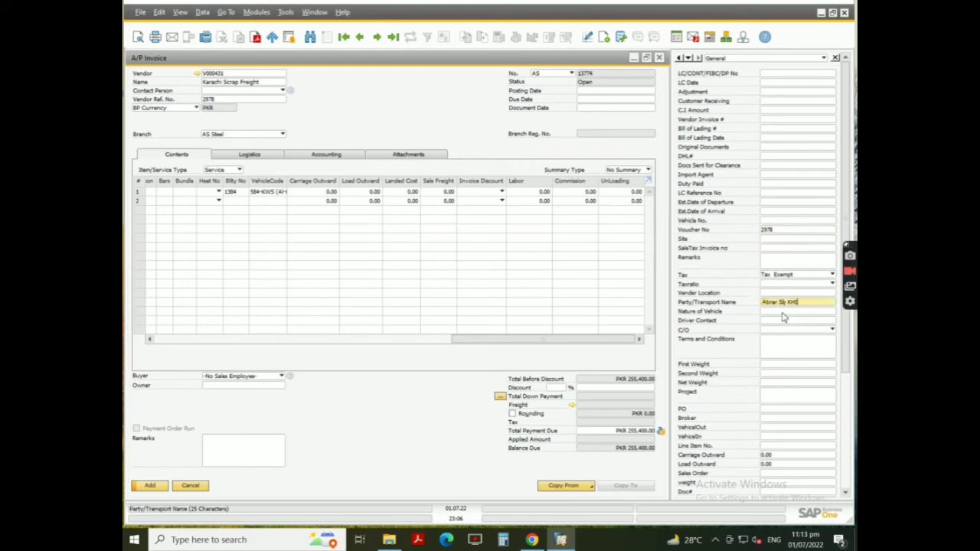
Step: Enter P12315 as the first weight, P50900 as the second weight and P38585/F38800 as the net weight
{"action": "left_click", "coordinate": [768, 365]}
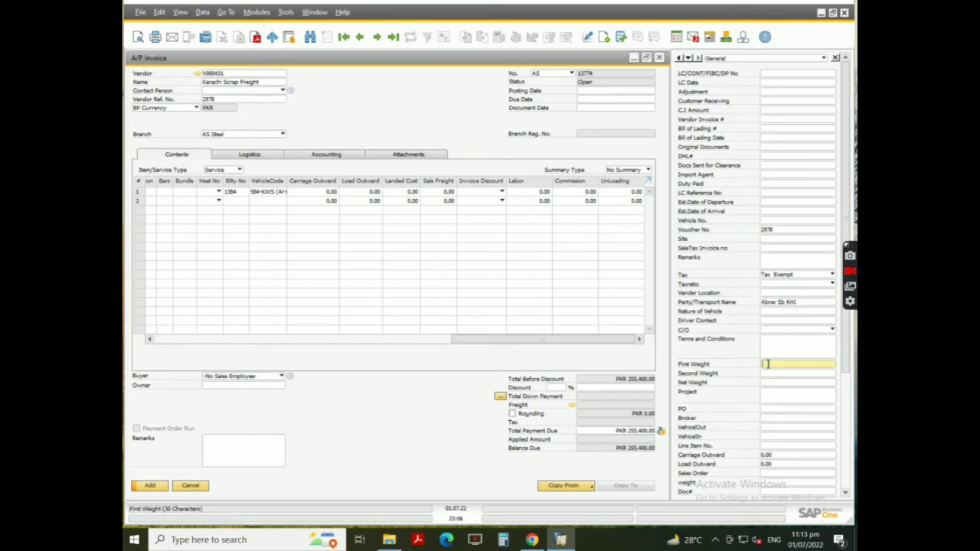
{"action": "type", "text": "8"}
{"action": "type", "text": "123"}
{"action": "type", "text": "15"}
{"action": "key", "text": "Tab"}
{"action": "type", "text": "P"}
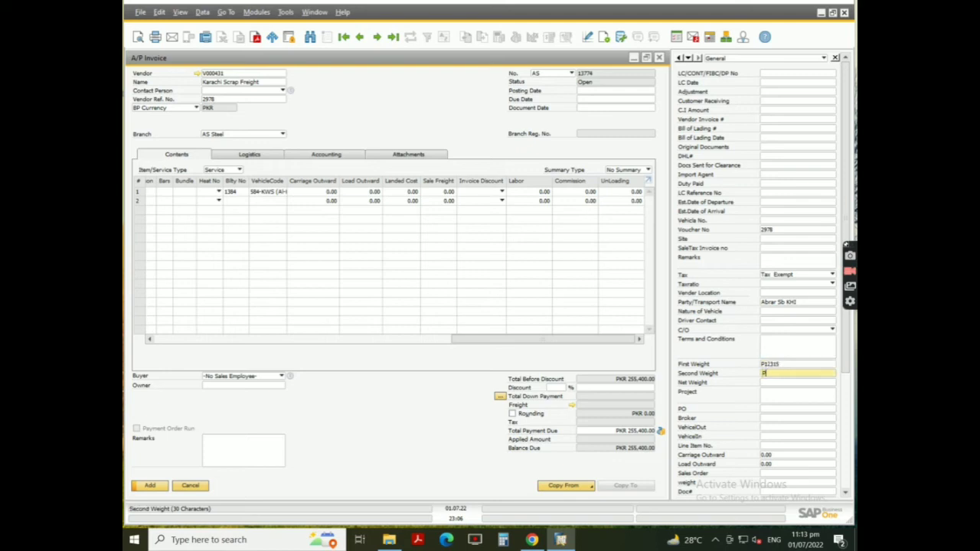
{"action": "type", "text": "50900"}
{"action": "key", "text": "Tab"}
{"action": "type", "text": "P"}
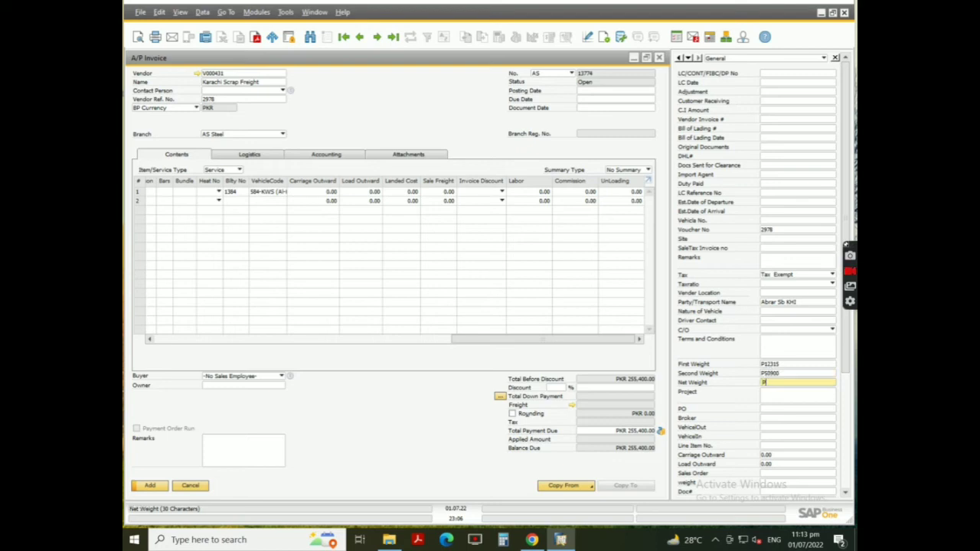
{"action": "type", "text": "38585/P38800"}
{"action": "key", "text": "Tab"}
Step: Paste the copied party name as the invoice's broker
{"action": "scroll", "coordinate": [747, 421], "scroll_direction": "down", "scroll_amount": 2}
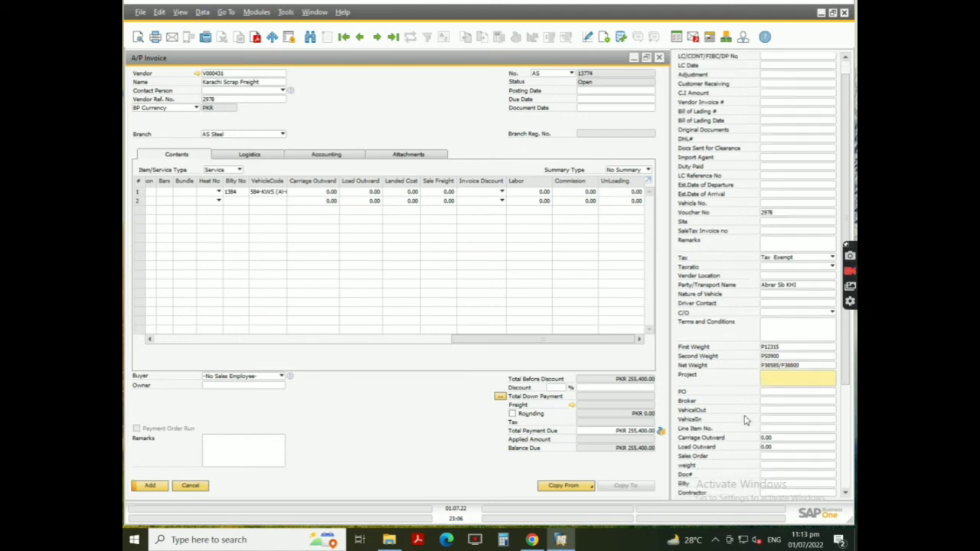
{"action": "scroll", "coordinate": [747, 420], "scroll_direction": "down", "scroll_amount": 1}
{"action": "left_click", "coordinate": [776, 376]}
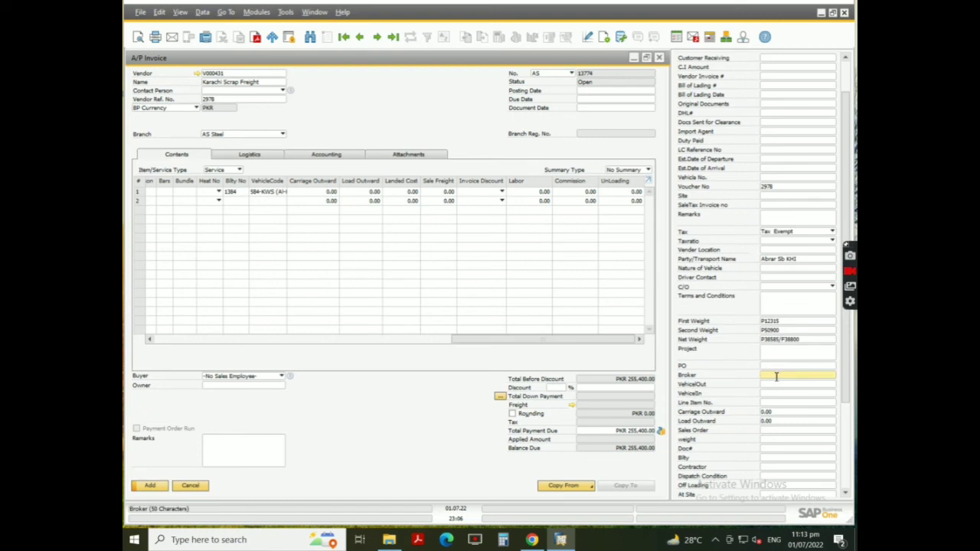
{"action": "key", "text": "ctrl+v"}
Step: Set the vehicle-out date to 27.06.22 and the vehicle-in date to 01.07.22
{"action": "left_click", "coordinate": [776, 387]}
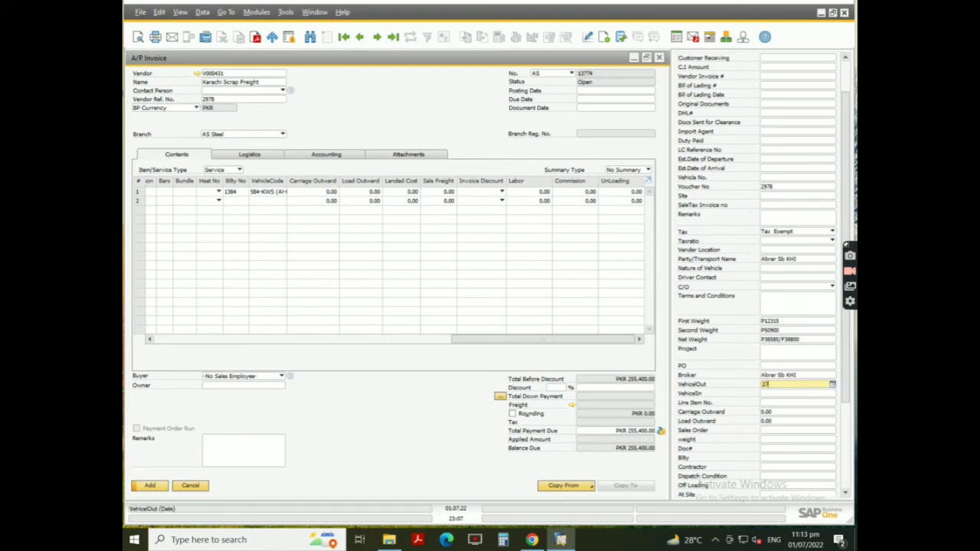
{"action": "type", "text": "27"}
{"action": "key", "text": "Tab"}
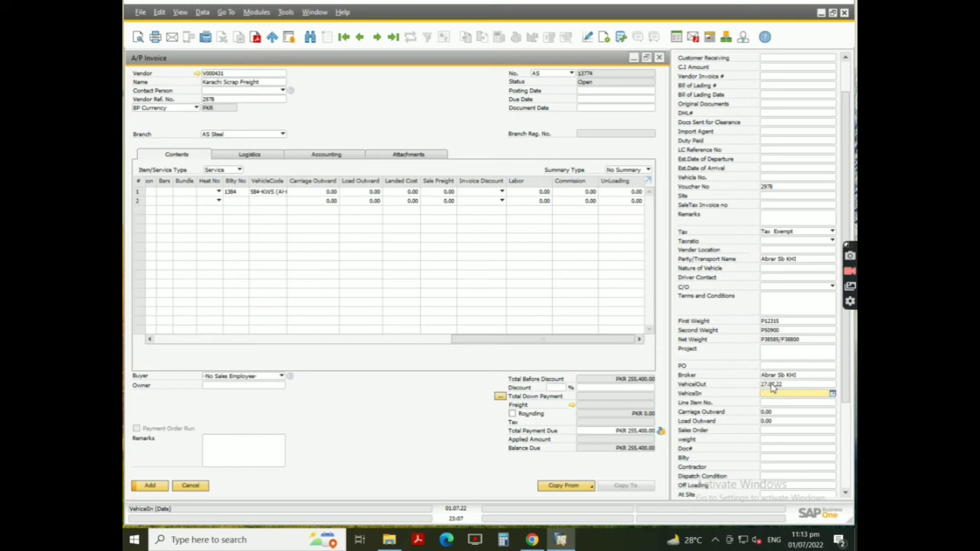
{"action": "key", "text": "shift+Tab"}
{"action": "type", "text": "/"}
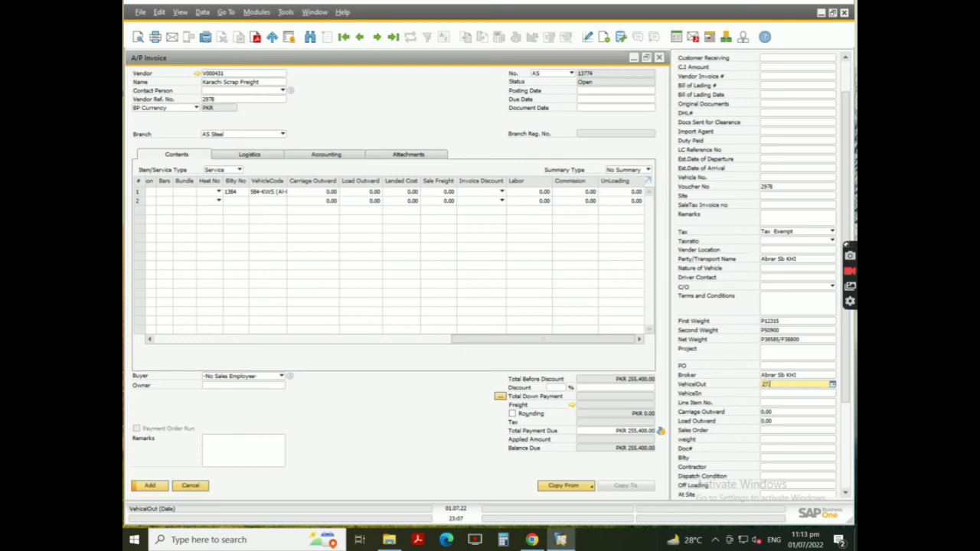
{"action": "type", "text": "06"}
{"action": "key", "text": "Tab"}
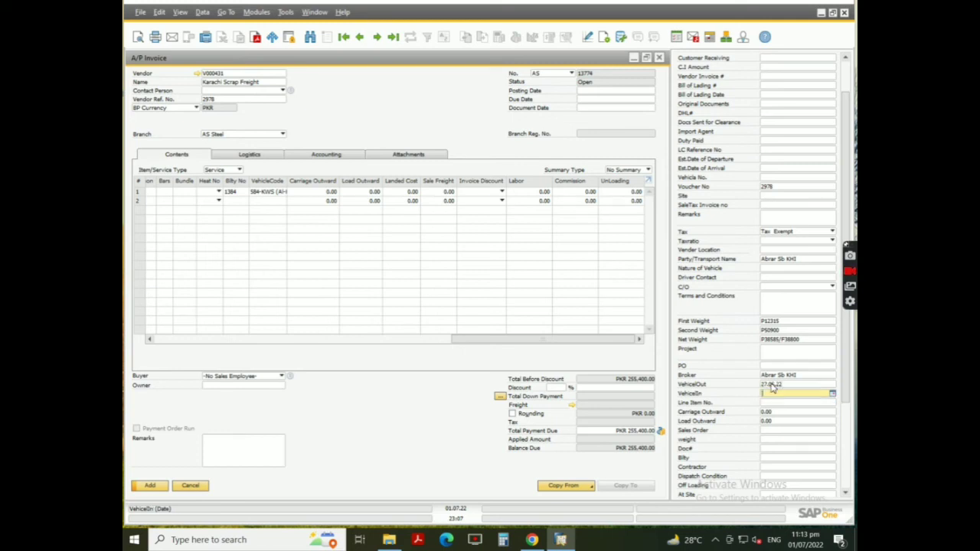
{"action": "type", "text": "01"}
{"action": "key", "text": "Tab"}
Step: Set the invoice's weight to 38.585 and its document number to 2978
{"action": "scroll", "coordinate": [781, 394], "scroll_direction": "down", "scroll_amount": 2}
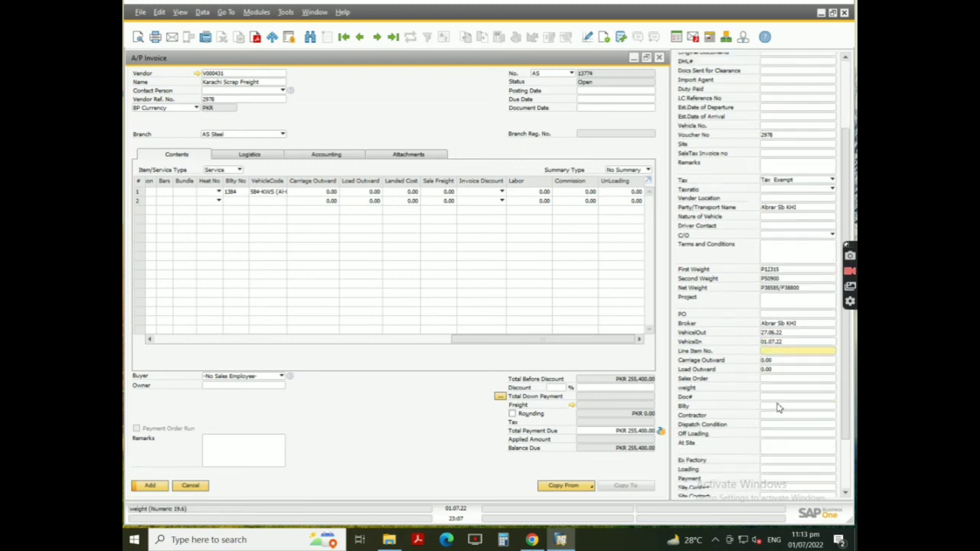
{"action": "left_click", "coordinate": [779, 390]}
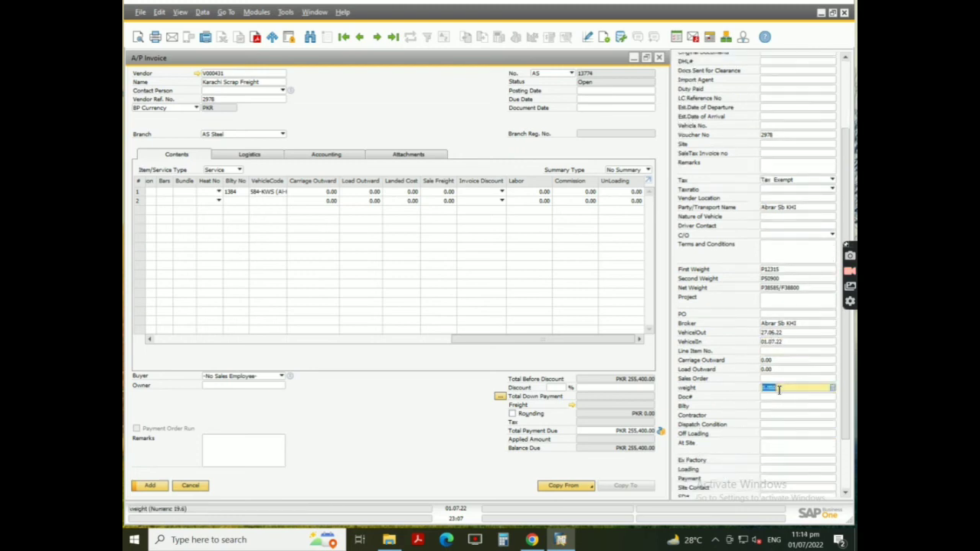
{"action": "type", "text": "38.885"}
{"action": "key", "text": "Tab"}
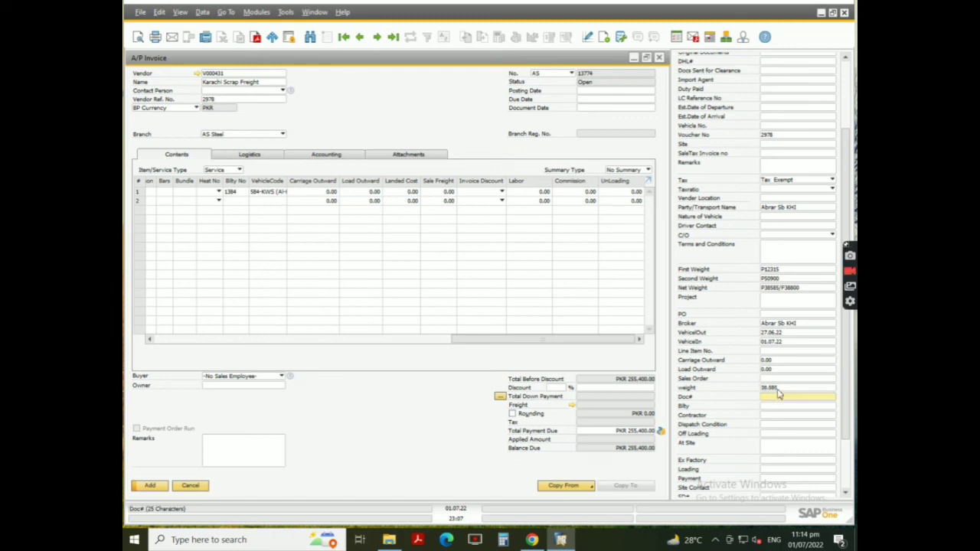
{"action": "type", "text": "2978"}
{"action": "key", "text": "Tab"}
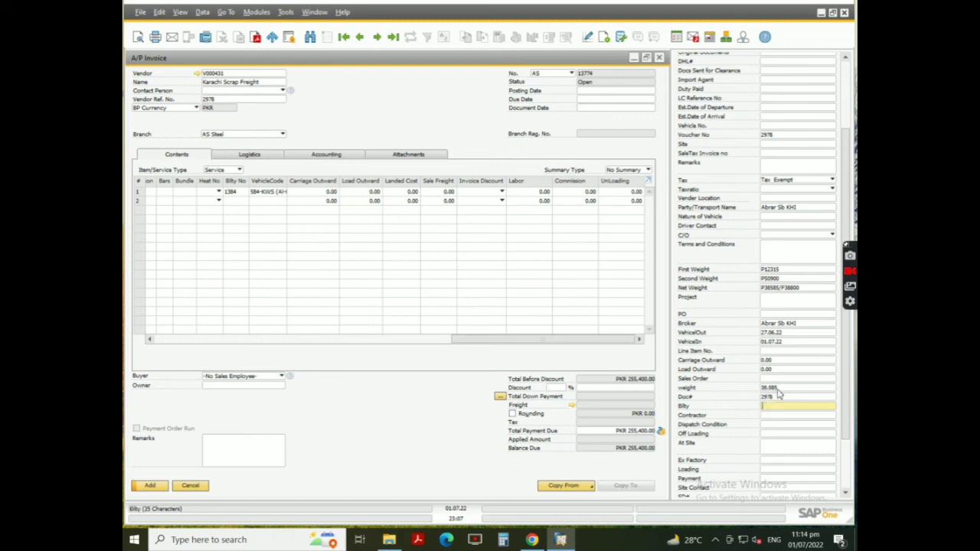
Step: Enter 1384 as the invoice's bilty number and NO as its contractor
{"action": "type", "text": "0"}
{"action": "type", "text": "384"}
{"action": "key", "text": "Tab"}
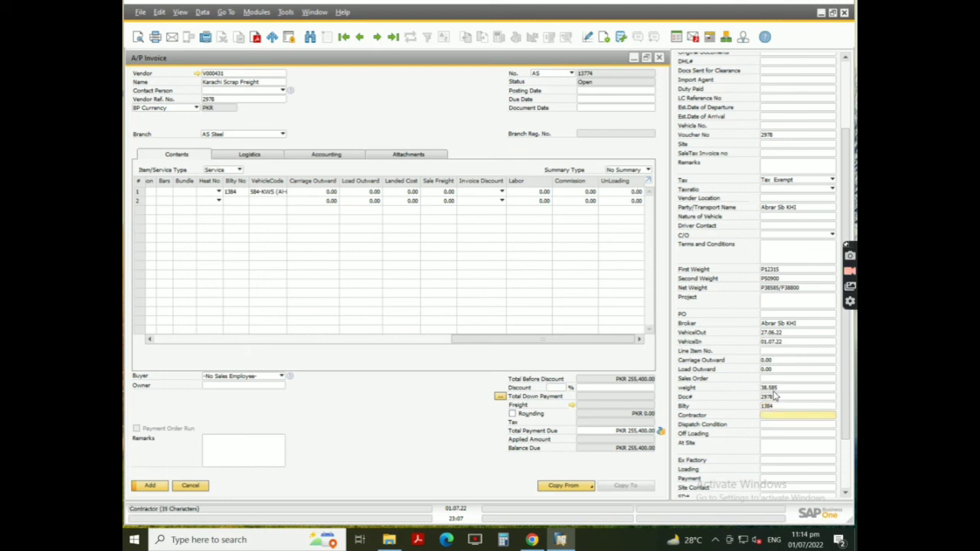
{"action": "type", "text": "NO"}
{"action": "key", "text": "Tab"}
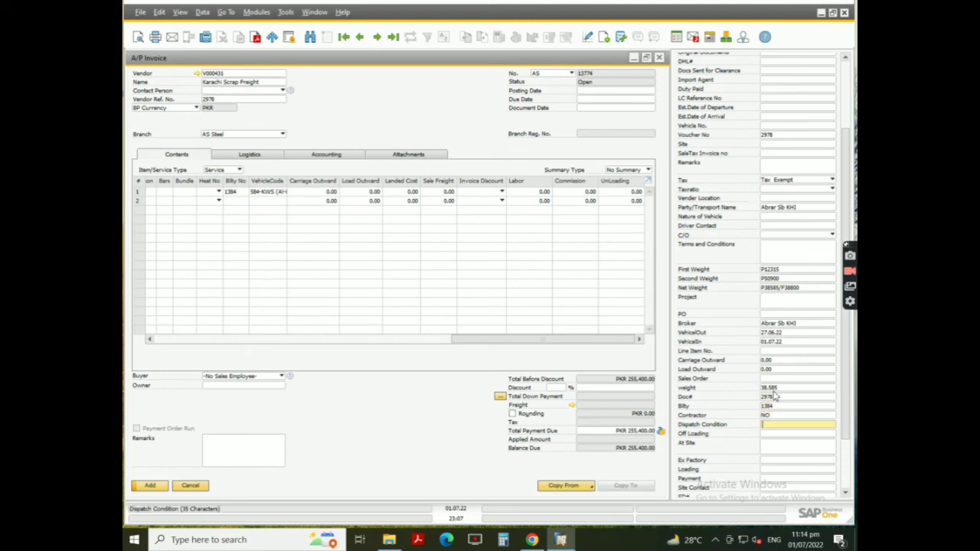
Step: Enter Frt 255400/- as the invoice's dispatch condition
{"action": "type", "text": "Pr"}
{"action": "type", "text": "t 2554"}
{"action": "type", "text": "00"}
{"action": "type", "text": "/-"}
{"action": "key", "text": "Tab"}
Step: Enter NO for the invoice's Off Loading, At Site, Ex Factory and Loading details
{"action": "type", "text": "NO"}
{"action": "key", "text": "Tab"}
{"action": "type", "text": "NO"}
{"action": "key", "text": "Tab"}
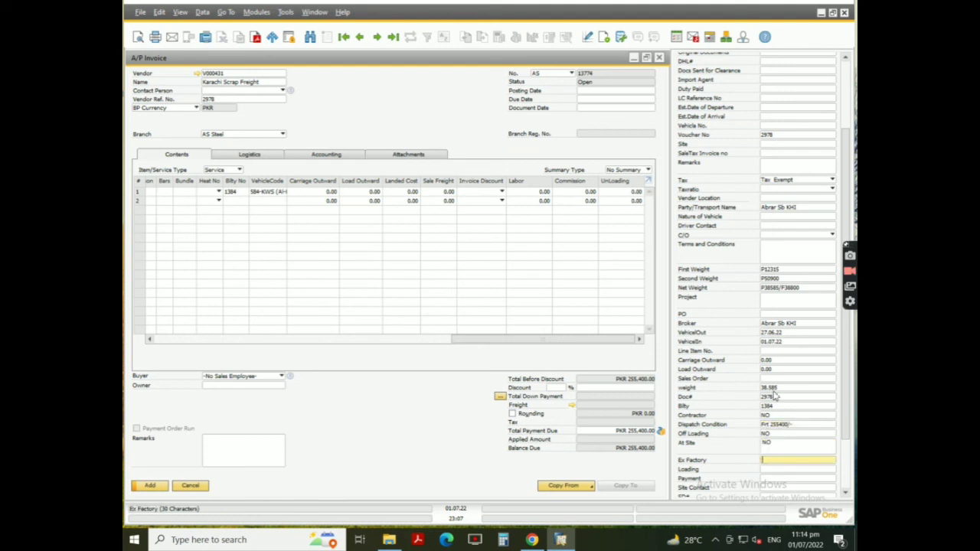
{"action": "type", "text": "NO"}
{"action": "key", "text": "Tab"}
{"action": "type", "text": "NO"}
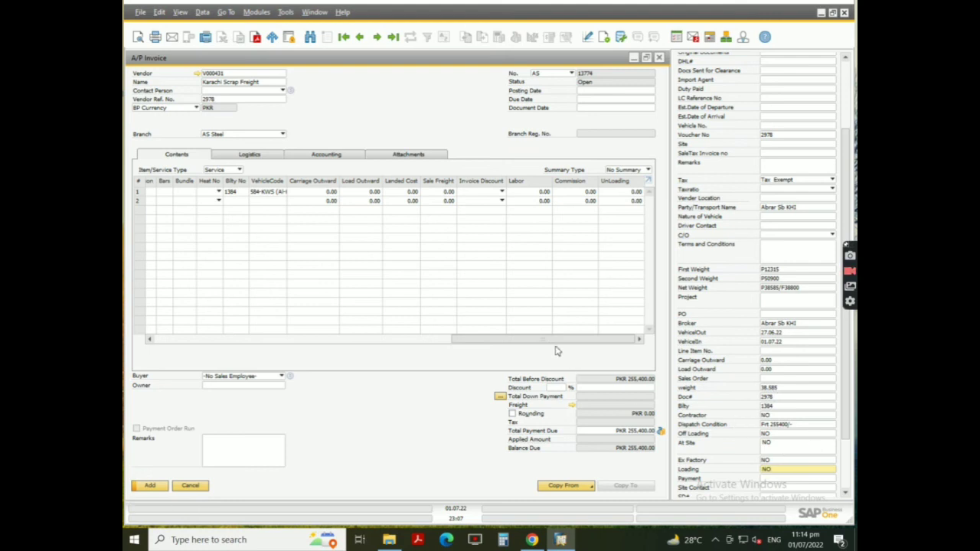
Step: Set the invoice's Ap Service to AS and try to add the invoice
{"action": "scroll", "coordinate": [778, 482], "scroll_direction": "down", "scroll_amount": 3}
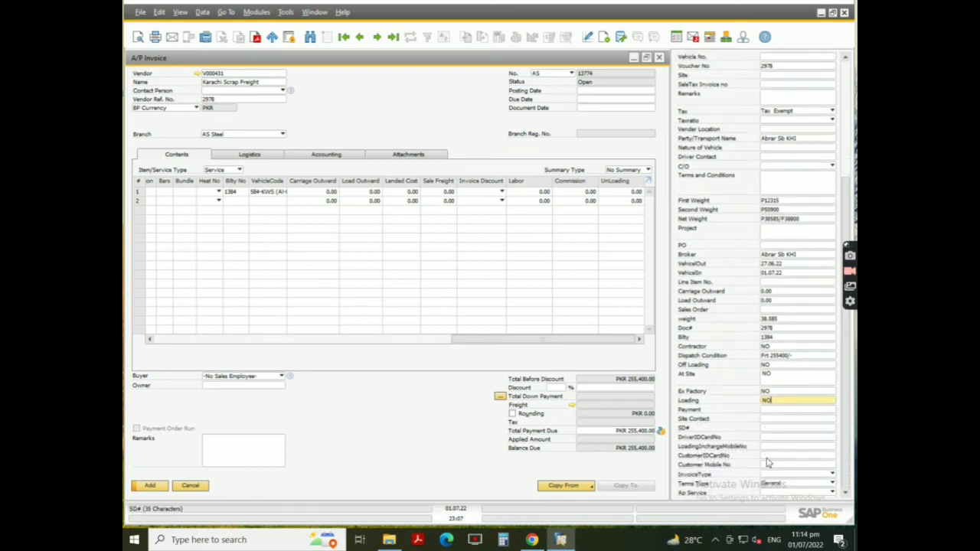
{"action": "left_click", "coordinate": [780, 492]}
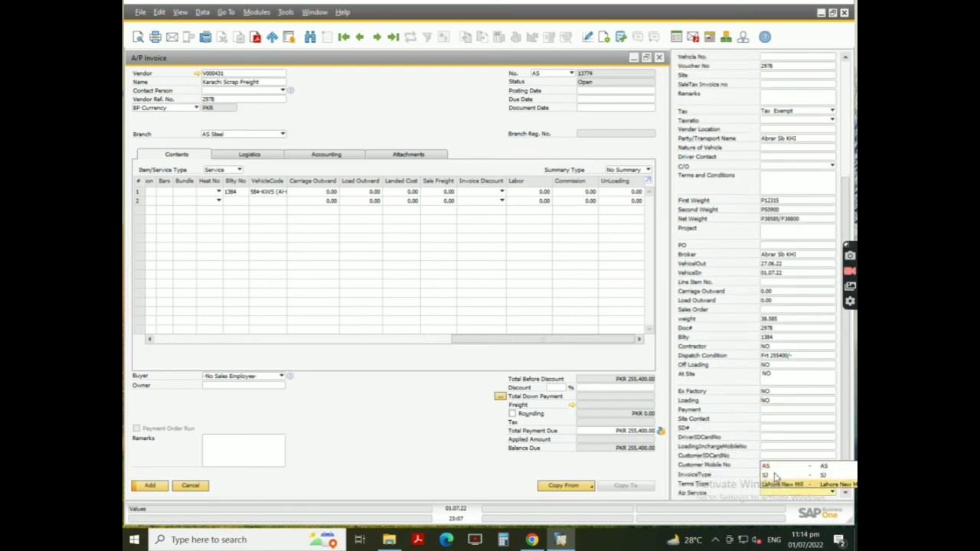
{"action": "left_click", "coordinate": [776, 469]}
{"action": "left_click", "coordinate": [150, 486]}
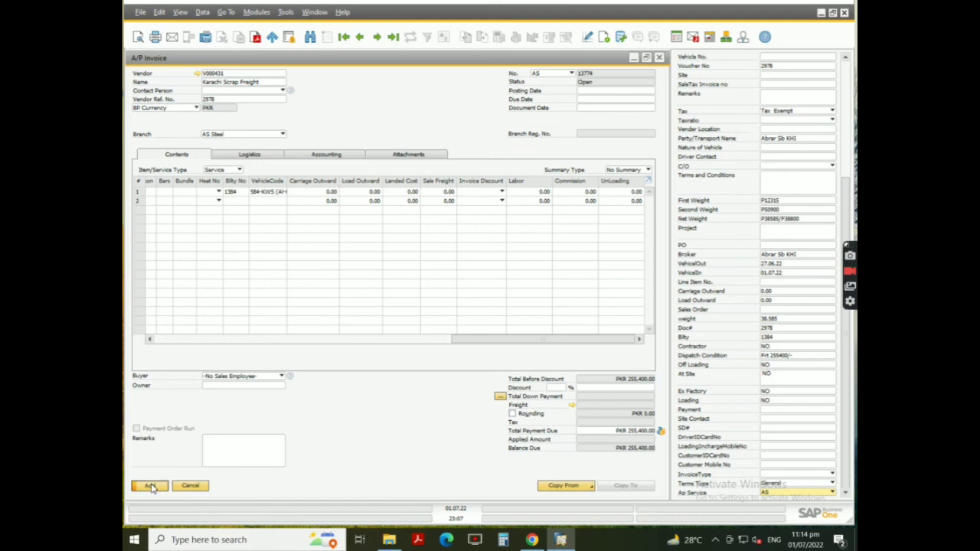
Step: Set the invoice's posting date to 01.07.22 and add the invoice as a final document
{"action": "type", "text": "1"}
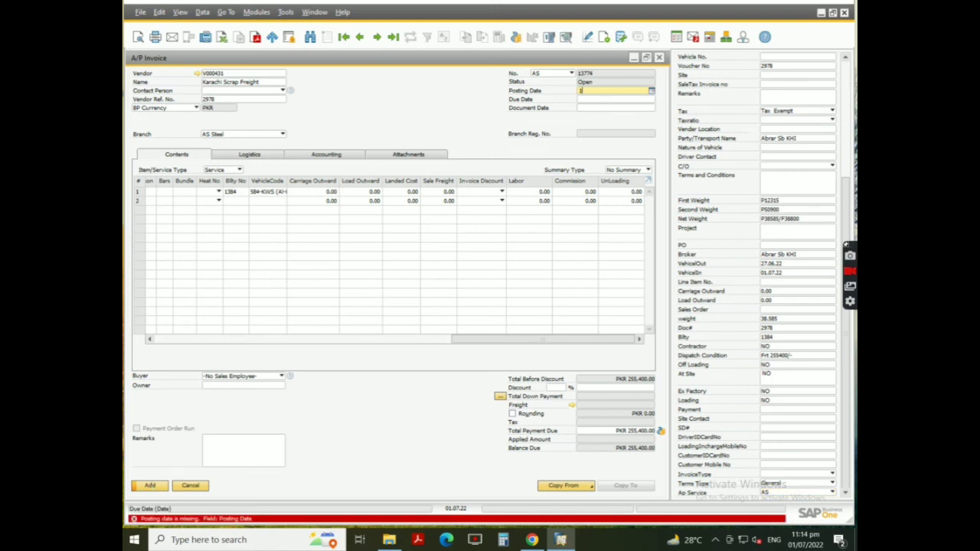
{"action": "key", "text": "Tab"}
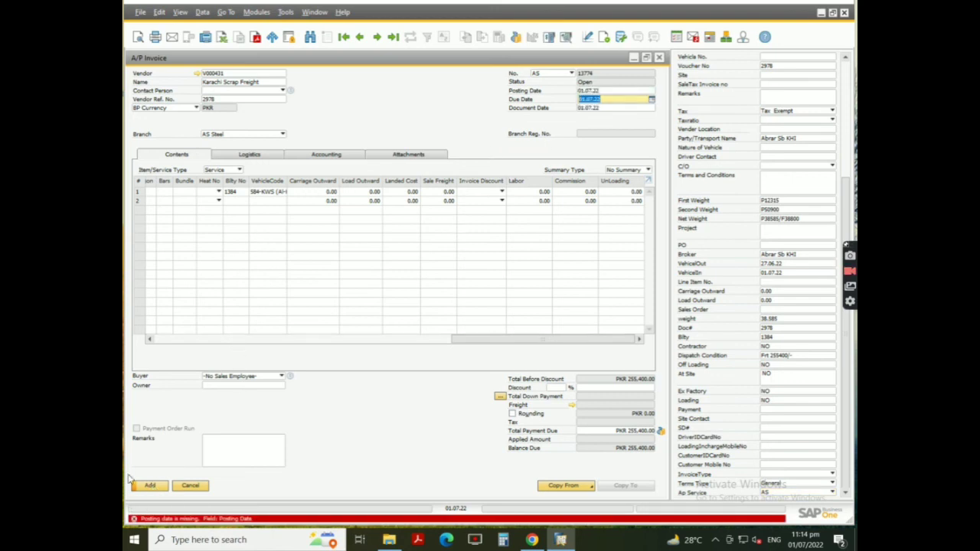
{"action": "left_click", "coordinate": [149, 487]}
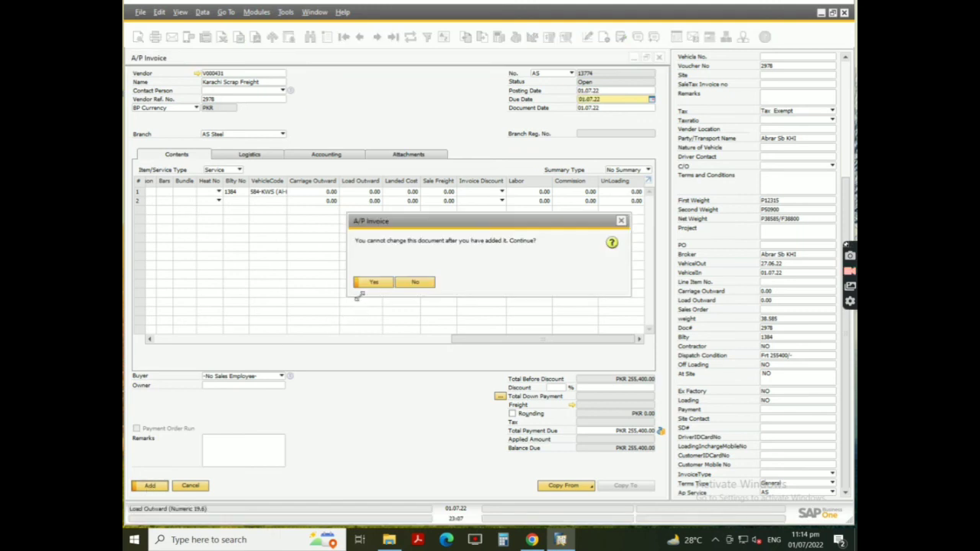
{"action": "left_click", "coordinate": [365, 285]}
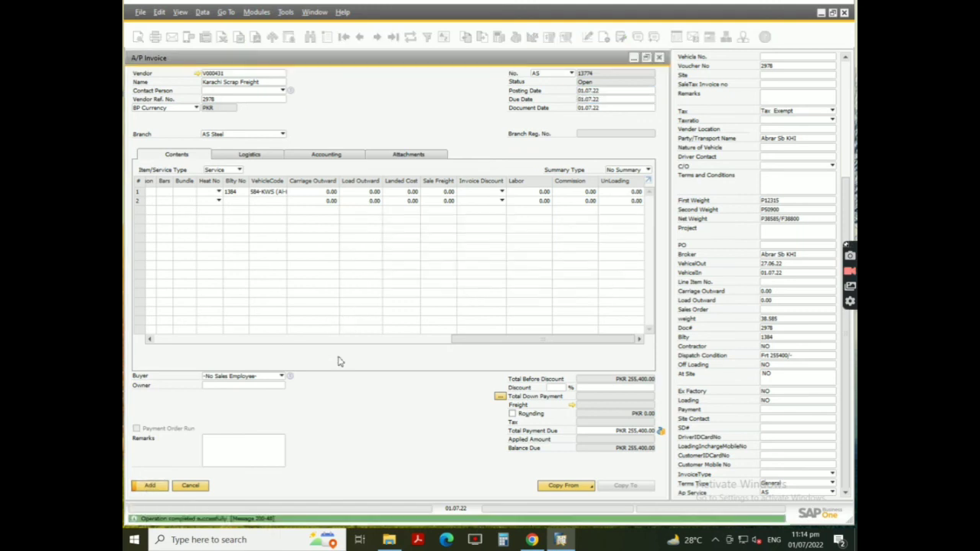